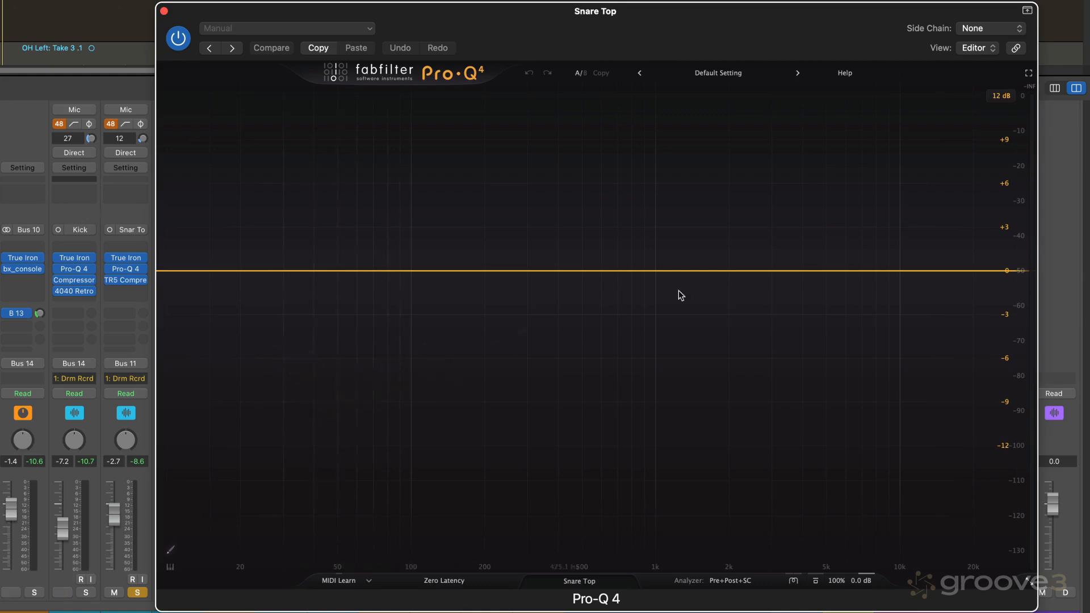
Sketch an EQ curve with a low-shelf cut, a boost near 41 Hz, a cut near 689 Hz and a boost near 5.7 kHz
click(845, 75)
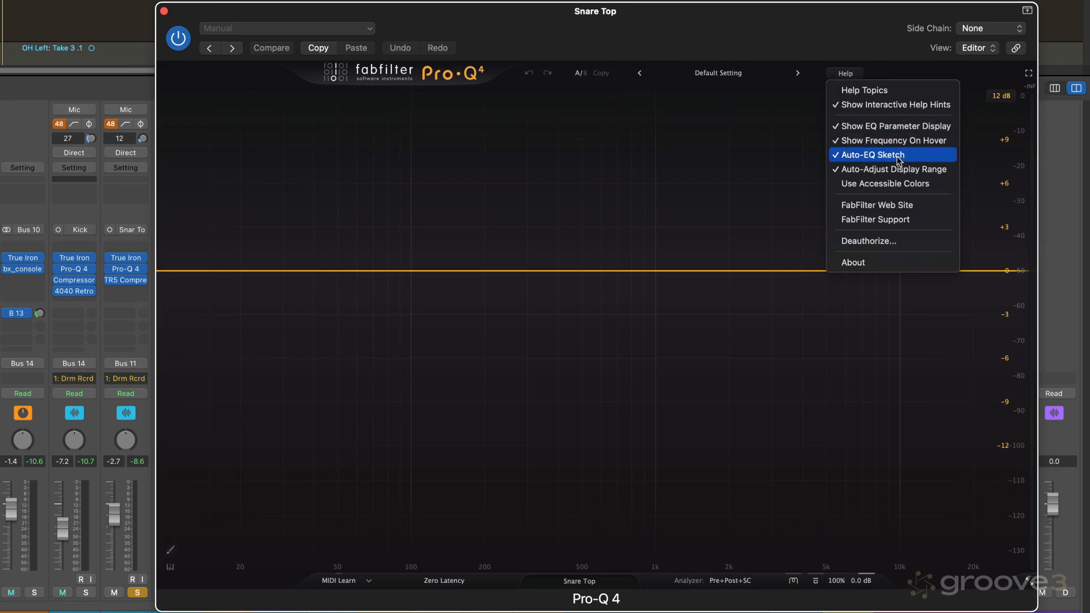
click(366, 312)
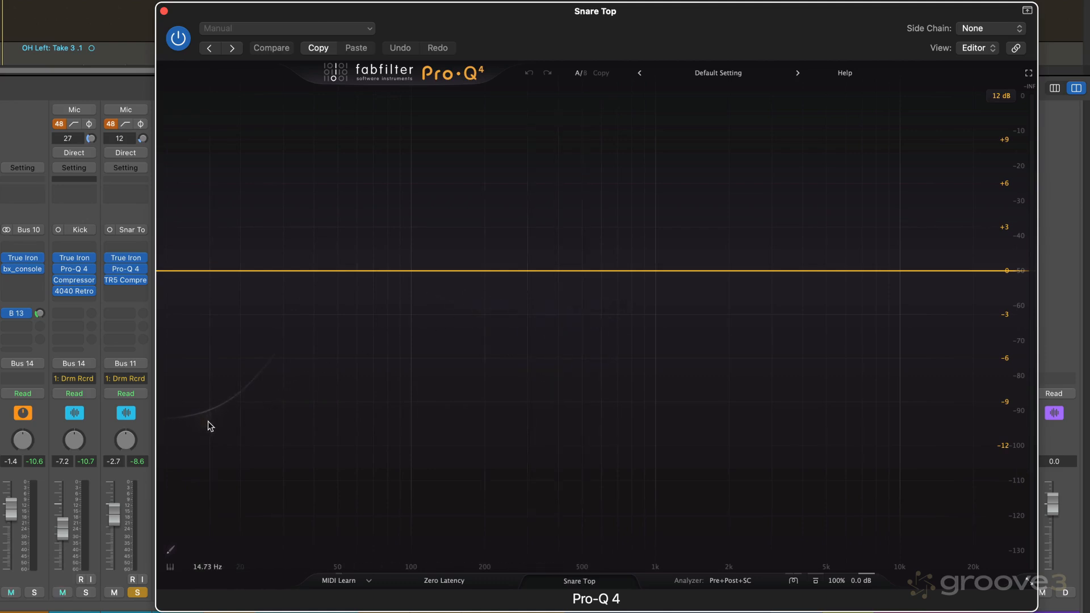
drag(211, 425, 329, 202)
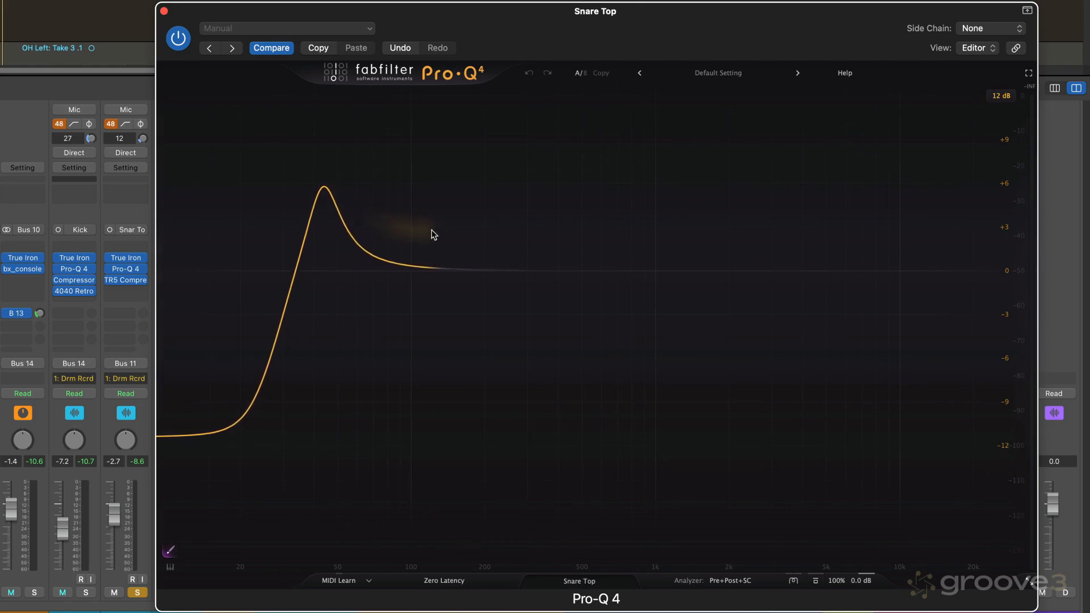
drag(477, 292, 544, 319)
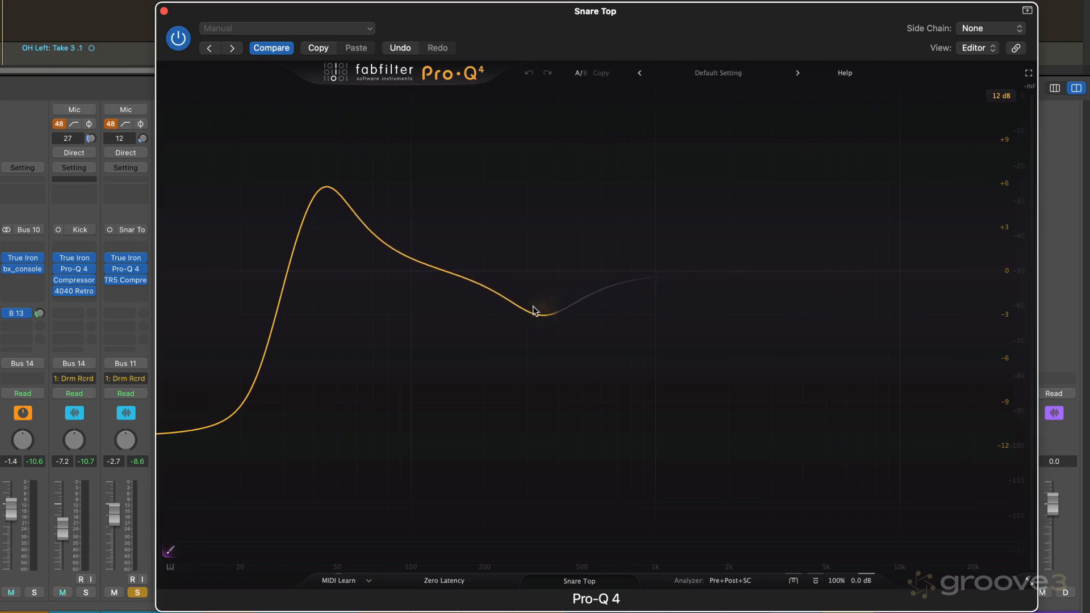
double_click(533, 310)
mouse_move(312, 193)
mouse_down()
mouse_move(290, 270)
mouse_move(301, 229)
mouse_move(332, 199)
mouse_move(362, 243)
mouse_move(511, 274)
mouse_move(528, 346)
mouse_move(505, 304)
mouse_move(438, 264)
mouse_up()
mouse_move(317, 161)
mouse_down()
mouse_move(302, 214)
mouse_move(316, 207)
mouse_move(401, 250)
mouse_move(480, 272)
mouse_move(535, 273)
mouse_move(618, 325)
mouse_move(725, 294)
mouse_move(774, 242)
mouse_move(838, 207)
mouse_up()
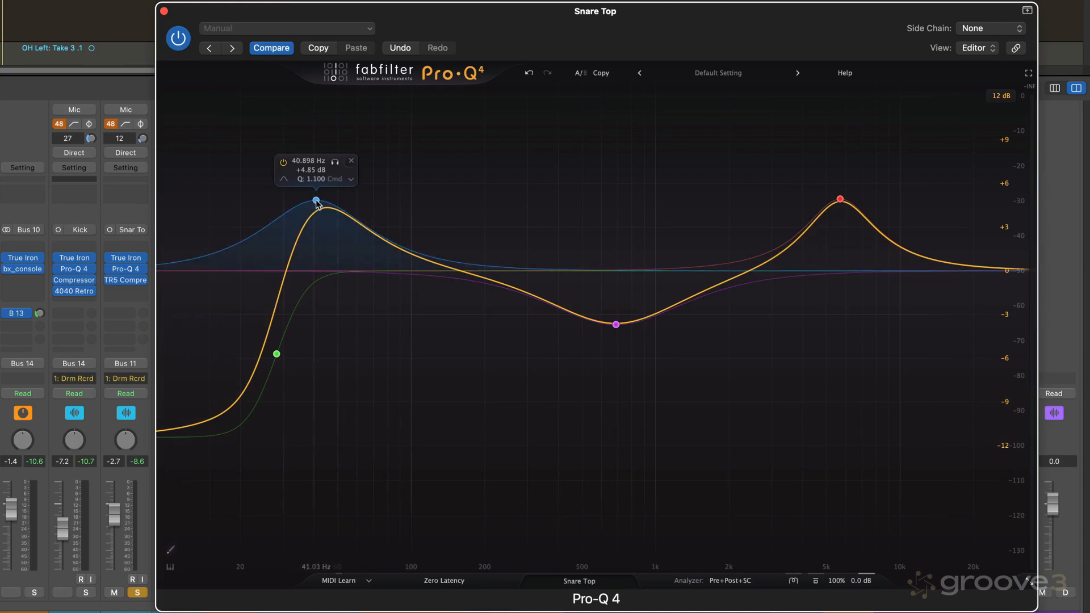
Fine-tune the low boost and shift the midrange cut to about 675 Hz at -4 dB, and undo everything back to a flat curve
mouse_move(316, 201)
mouse_down()
mouse_move(355, 209)
mouse_move(326, 206)
mouse_up()
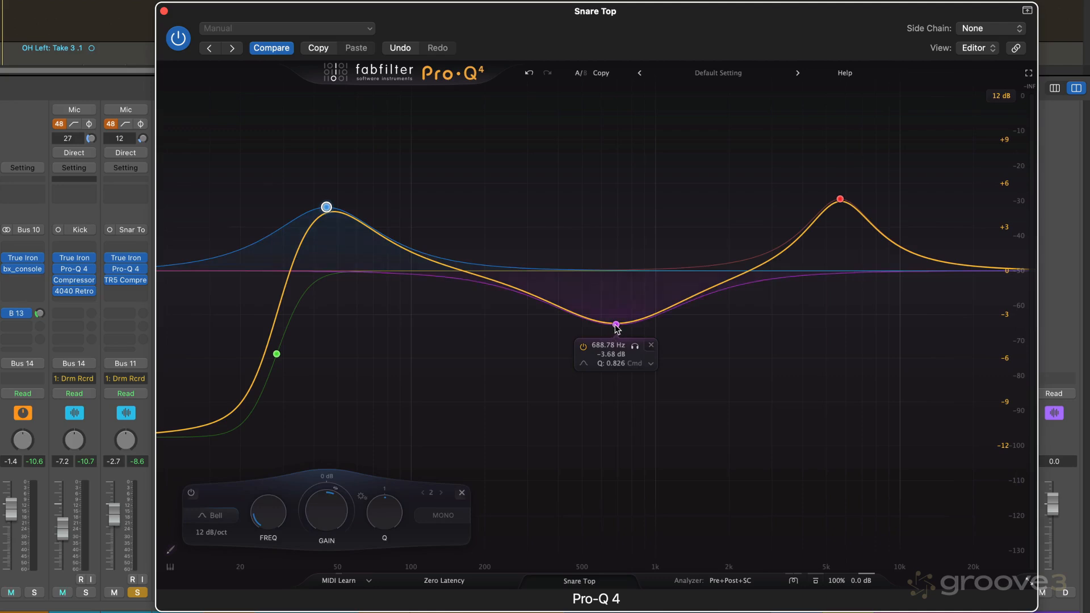
drag(616, 328, 614, 333)
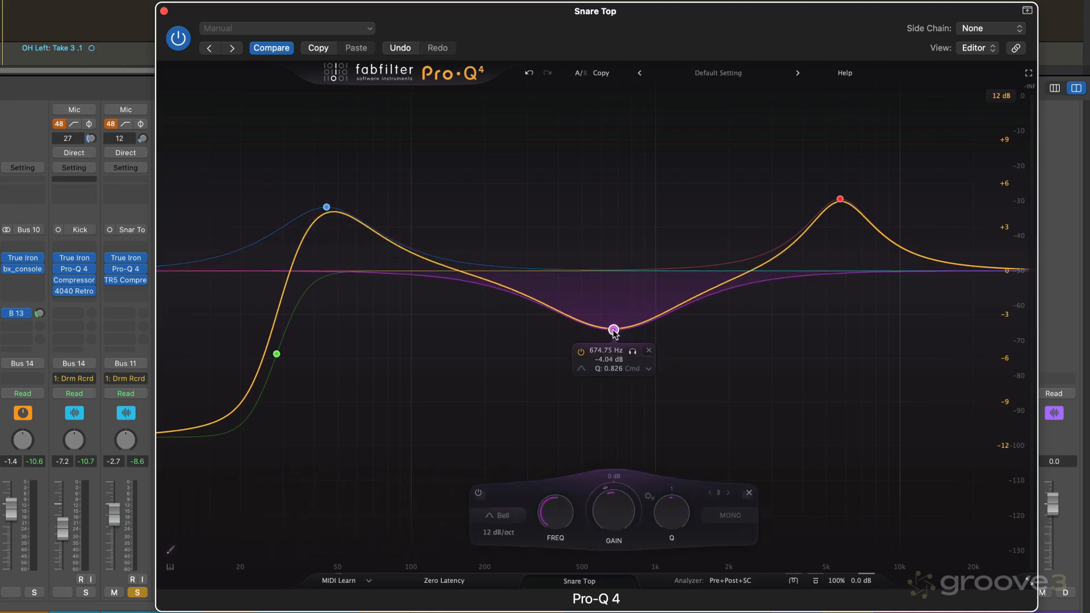
click(529, 74)
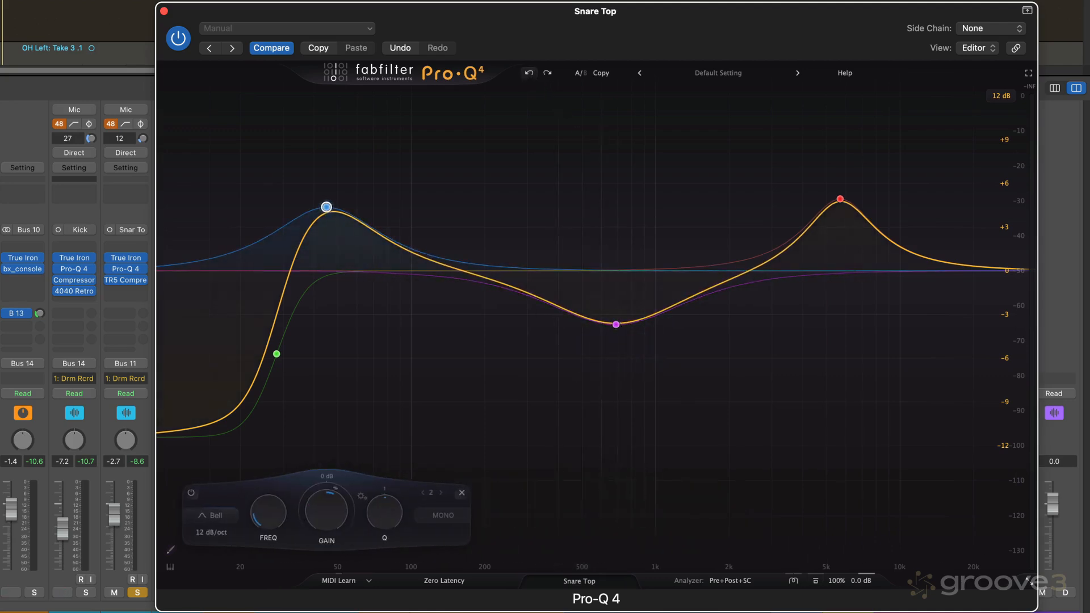
click(528, 74)
click(529, 74)
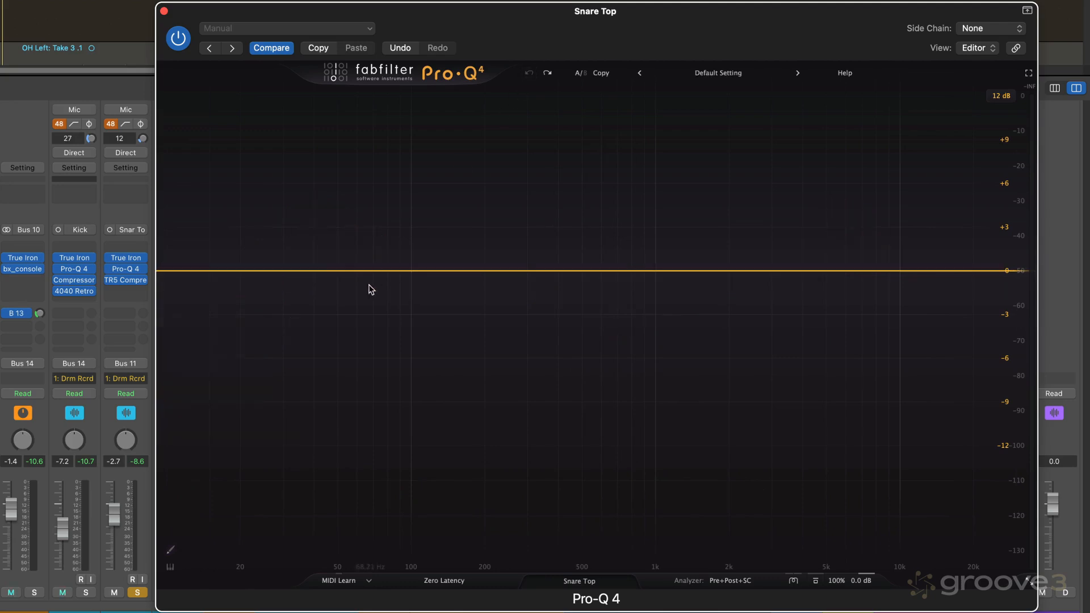
Sketch a second curve with a cut of about 3.7 dB near 221 Hz and a high-shelf cut, and undo it
mouse_move(271, 319)
mouse_down()
mouse_move(290, 294)
mouse_move(389, 273)
mouse_move(510, 319)
mouse_move(684, 245)
mouse_move(842, 299)
mouse_up()
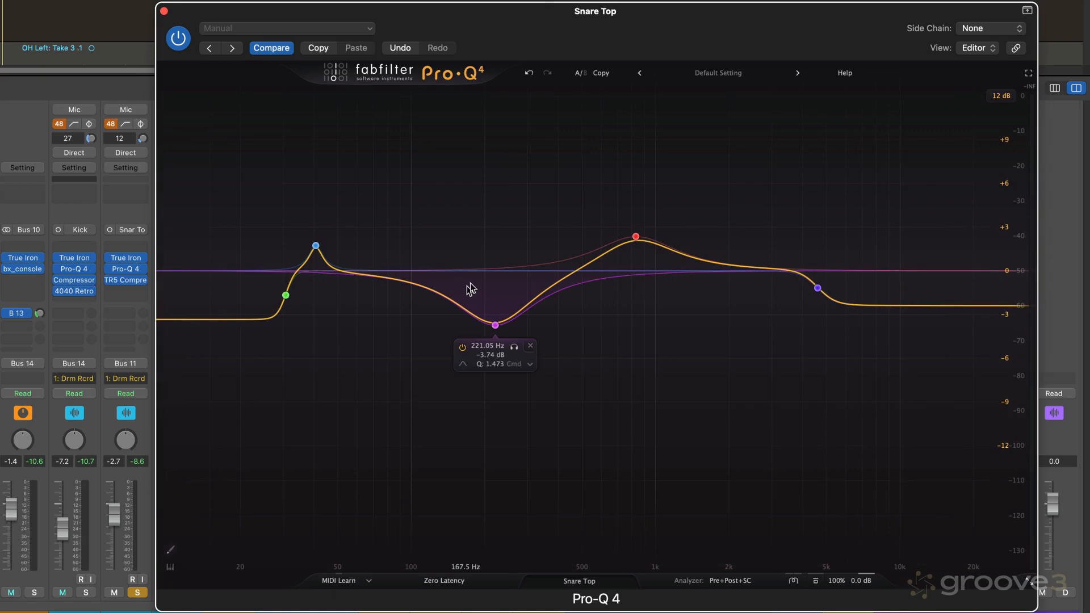
click(529, 74)
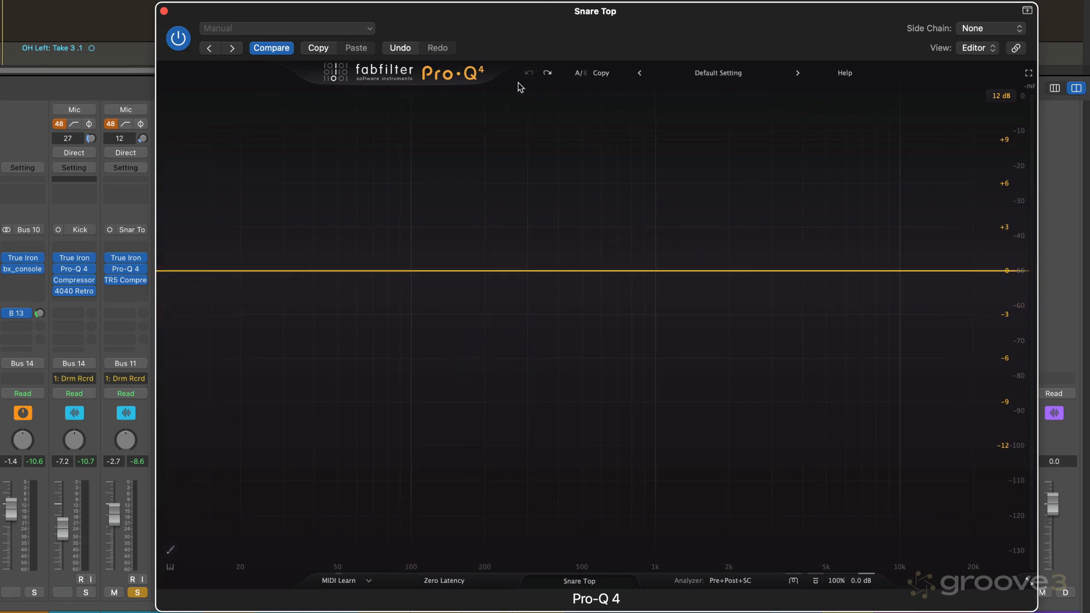
Sketch a curve with a low-mid boost and a 7.4 dB cut near 4.9 kHz, try redrawing its low end, and undo it
mouse_move(320, 334)
mouse_down()
mouse_move(400, 243)
mouse_move(679, 303)
mouse_move(824, 379)
mouse_up()
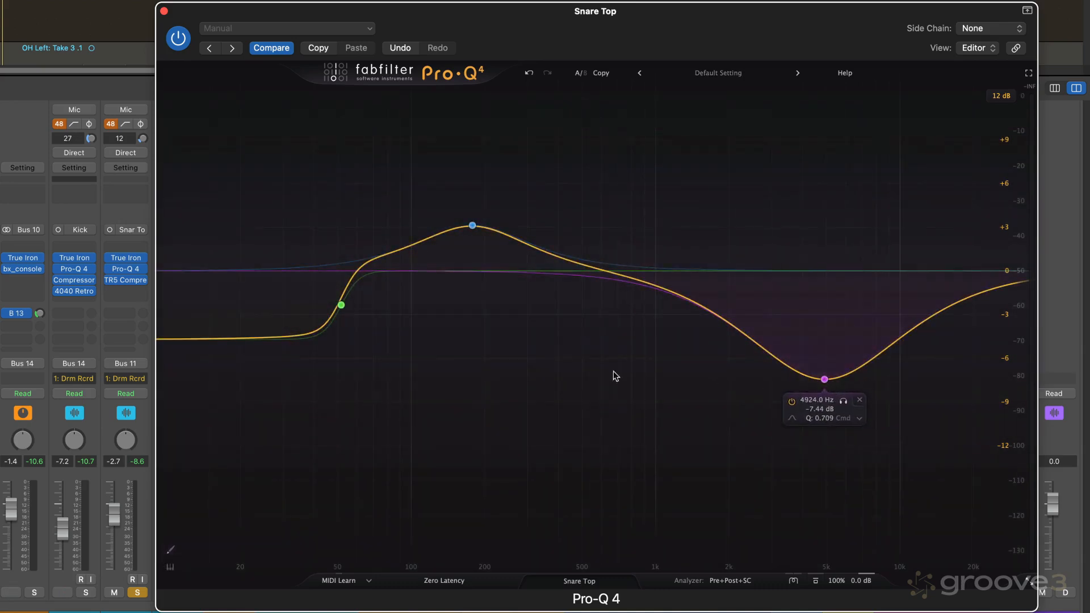
click(171, 551)
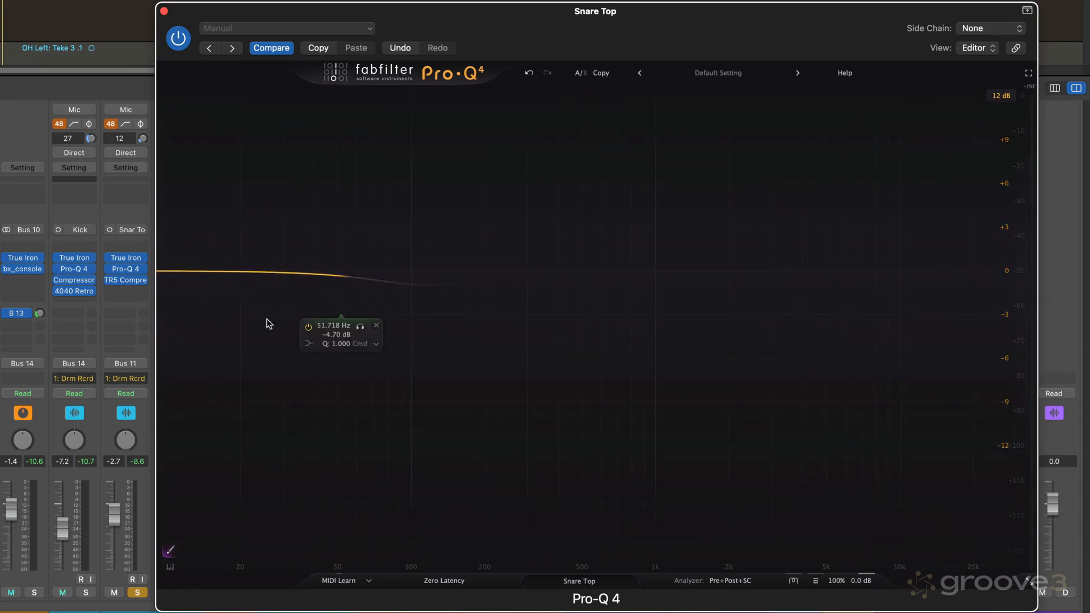
mouse_move(234, 451)
mouse_down()
mouse_move(239, 402)
mouse_move(346, 367)
mouse_move(390, 382)
mouse_up()
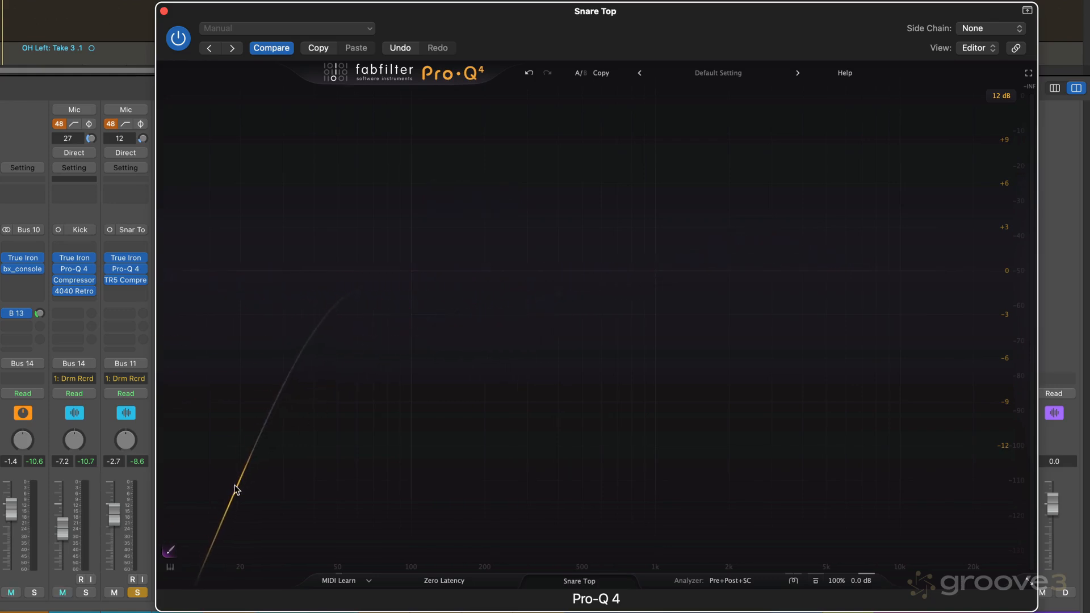
click(171, 551)
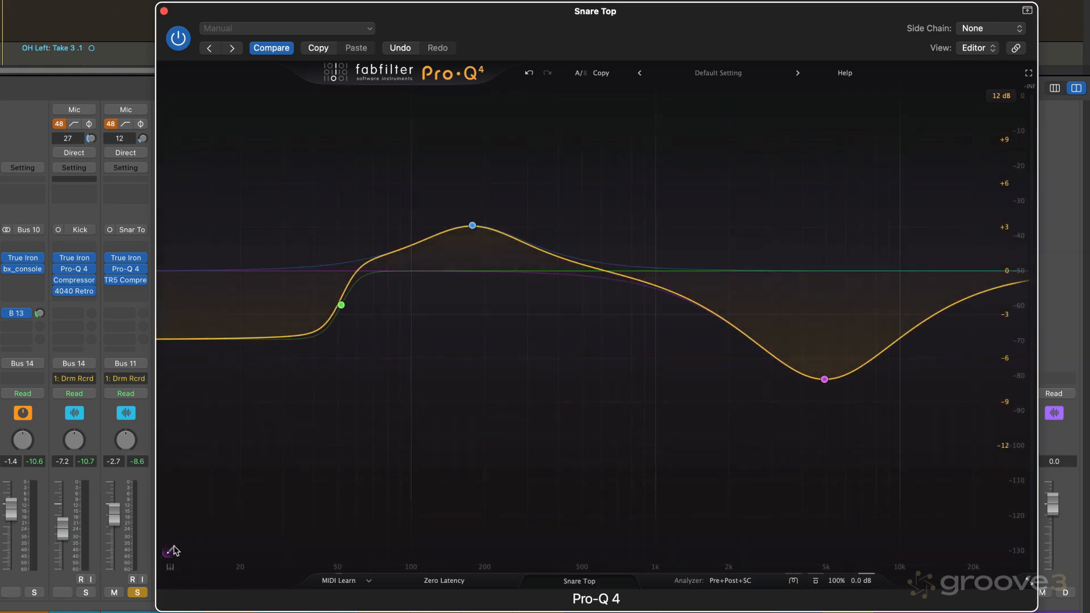
click(531, 73)
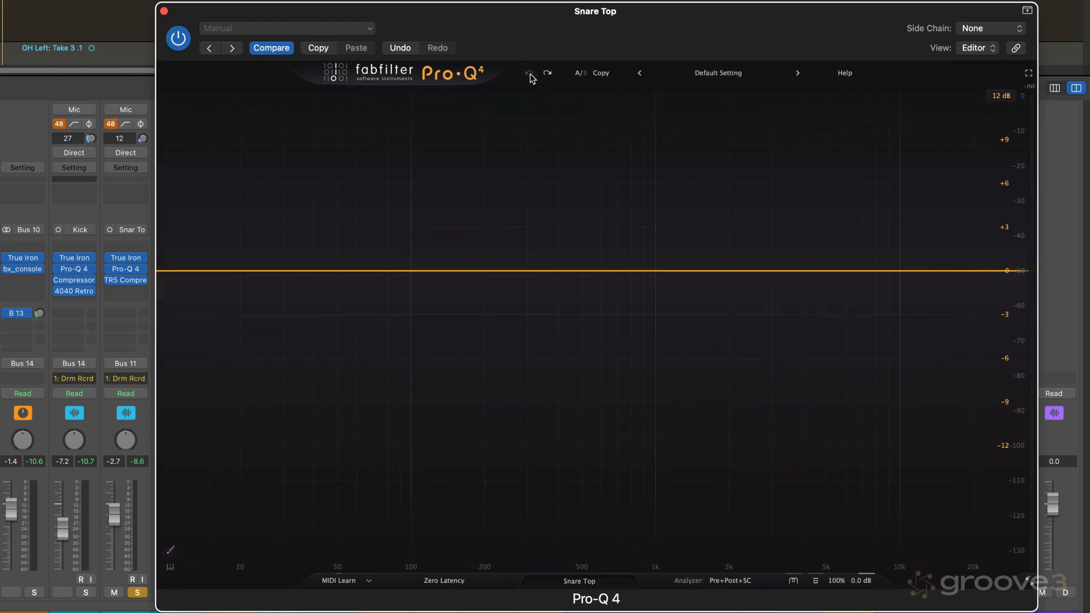
Disable Auto-EQ Sketch and use the manual EQ Sketch tool to draw a curve ending in a 2.9 dB boost near 5 kHz
click(845, 74)
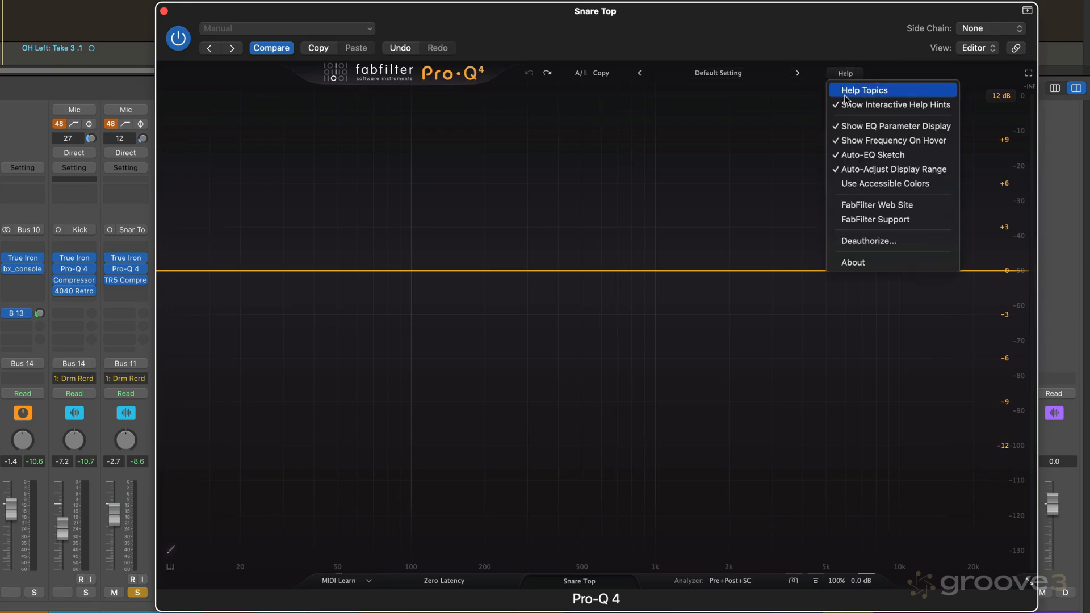
click(862, 156)
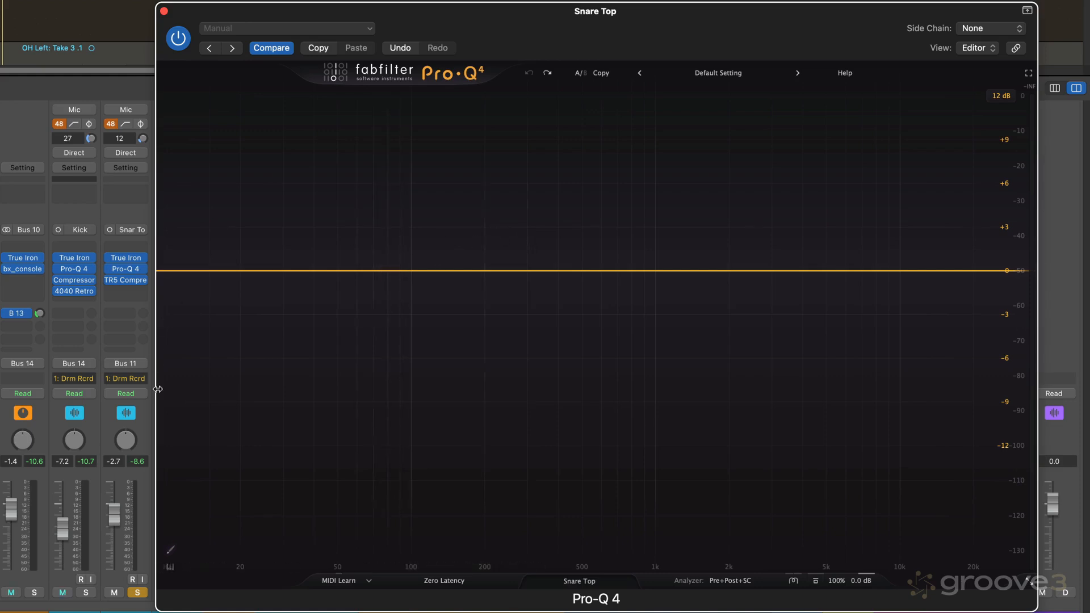
mouse_move(171, 550)
mouse_down()
mouse_move(229, 427)
mouse_move(285, 353)
mouse_move(462, 230)
mouse_move(602, 340)
mouse_move(783, 246)
mouse_up()
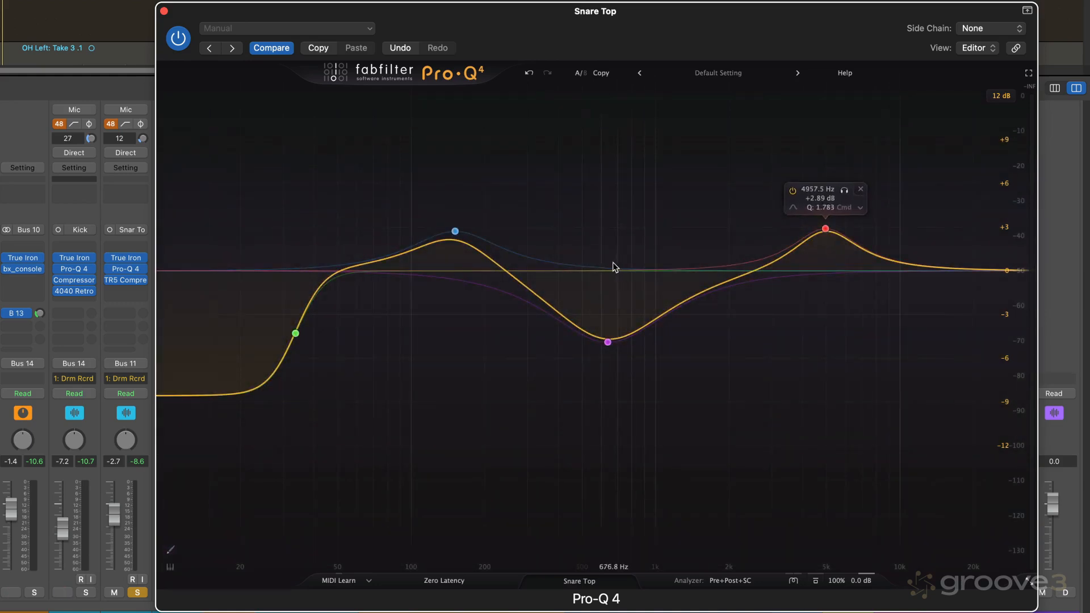
Undo the manually sketched curve and turn Auto-EQ Sketch back on
click(529, 73)
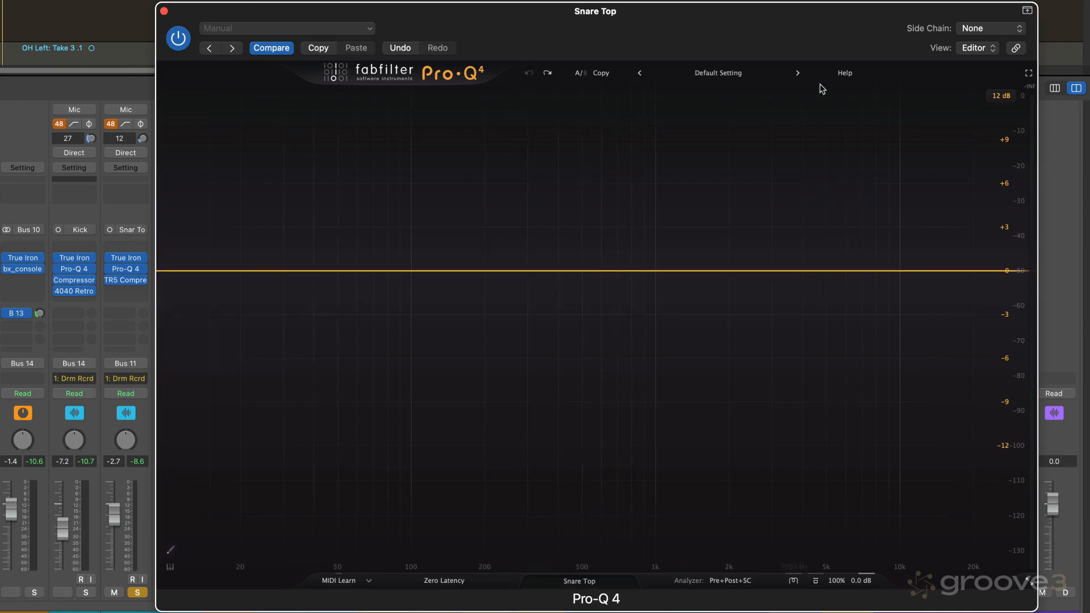
click(847, 75)
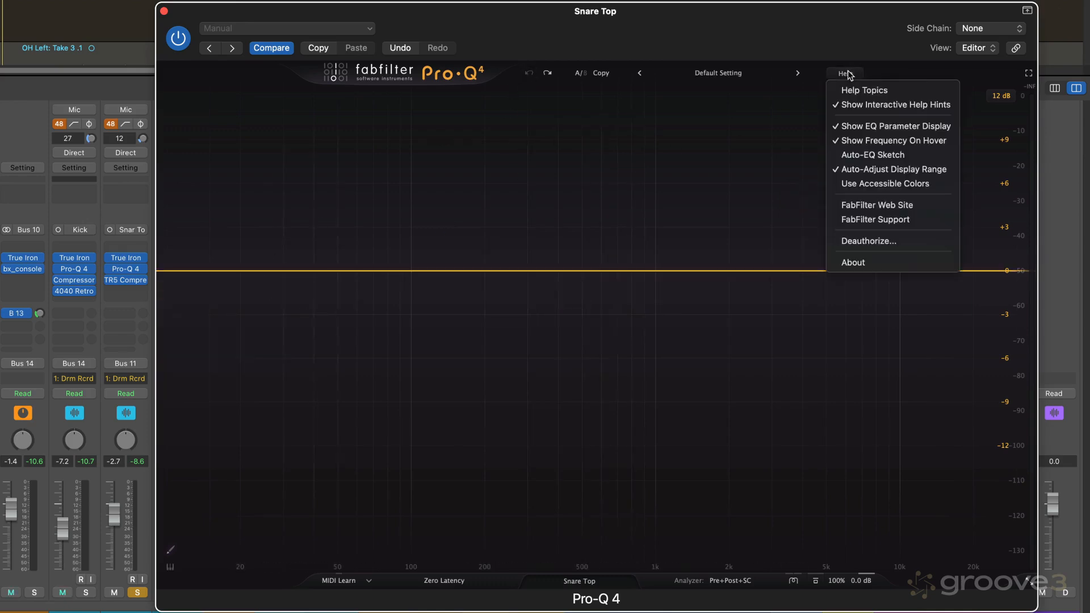
click(849, 155)
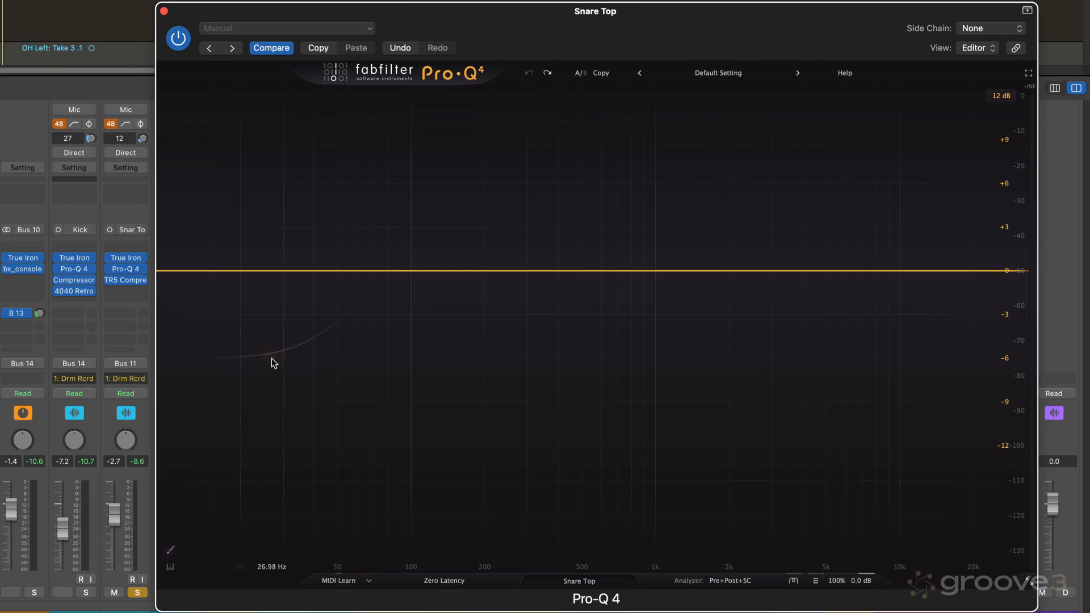
Start playback and sketch a curve with a low-shelf cut near 31 Hz, low boosts and a high-shelf boost, and undo it
key(space)
mouse_move(275, 366)
mouse_down()
mouse_move(312, 247)
mouse_move(355, 227)
mouse_move(372, 256)
mouse_move(403, 238)
mouse_move(394, 193)
mouse_move(361, 172)
mouse_move(428, 189)
mouse_move(465, 328)
mouse_move(533, 362)
mouse_move(587, 355)
mouse_move(707, 287)
mouse_move(777, 272)
mouse_move(814, 234)
mouse_move(863, 211)
mouse_move(871, 193)
mouse_move(857, 211)
mouse_up()
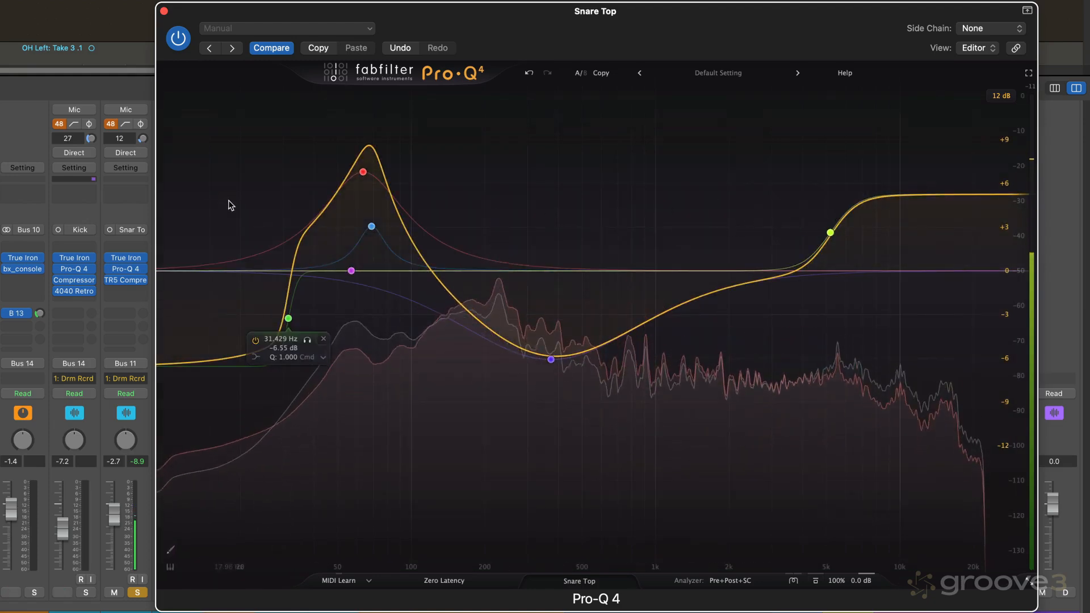
click(528, 78)
Sketch a curve over the playing snare with a low-shelf cut, a dip near 335 Hz and a 4.2 dB boost near 4.9 kHz, and undo it
mouse_move(221, 405)
mouse_down()
mouse_move(334, 255)
mouse_move(400, 251)
mouse_move(476, 315)
mouse_move(598, 315)
mouse_move(789, 243)
mouse_move(826, 223)
mouse_move(798, 206)
mouse_move(827, 207)
mouse_up()
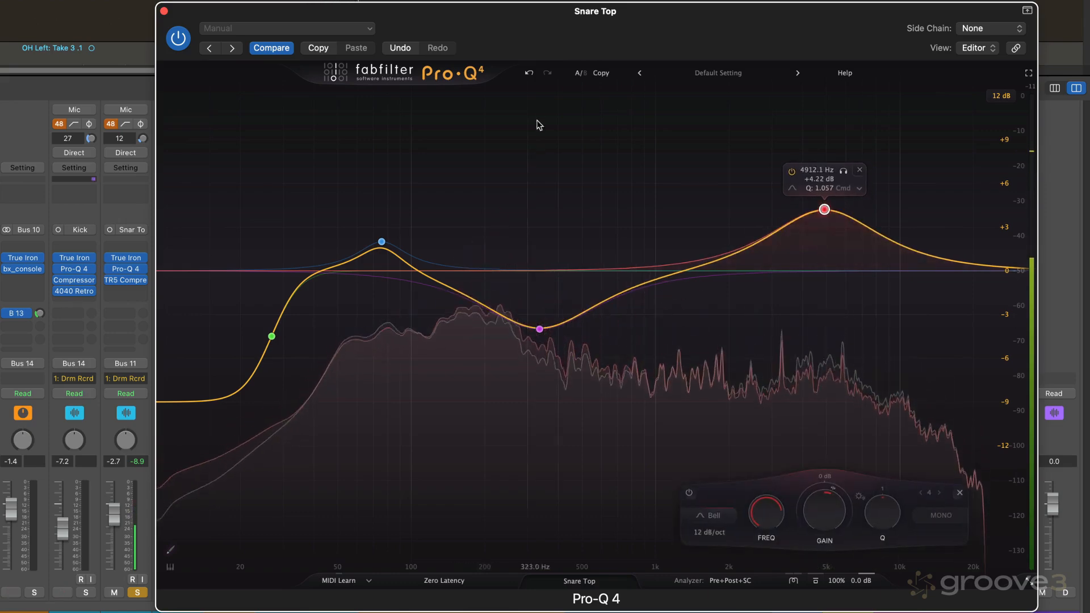
click(528, 74)
click(528, 74)
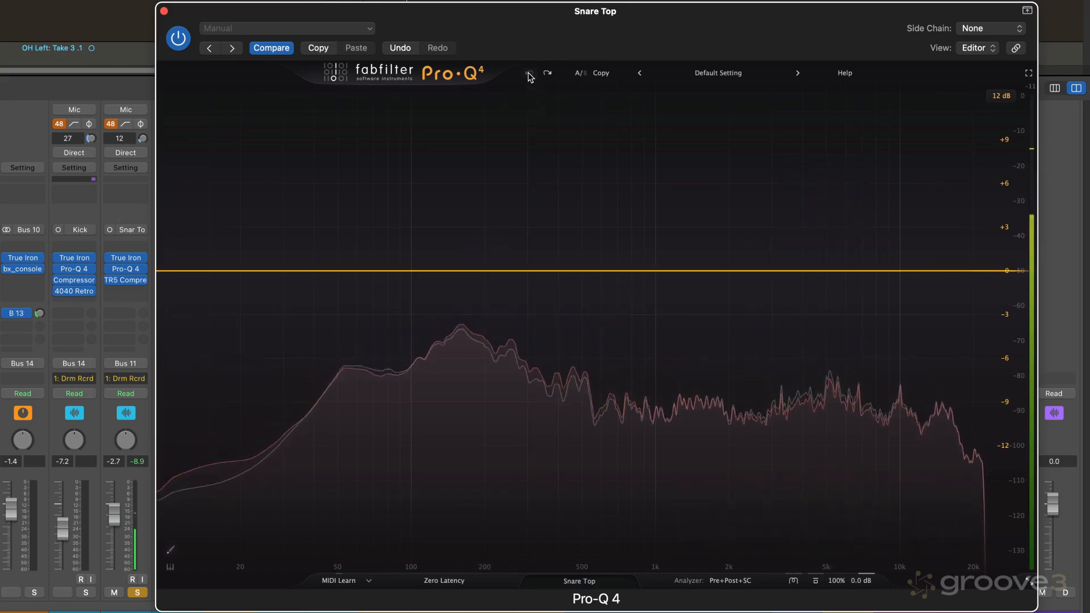